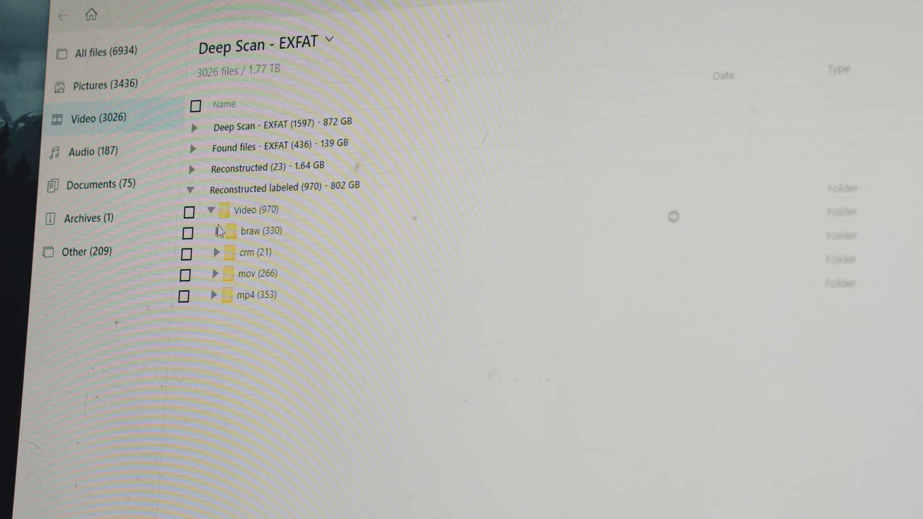
Expand the recovered mov and mp4 video folders to list their clips.
left_click(216, 274)
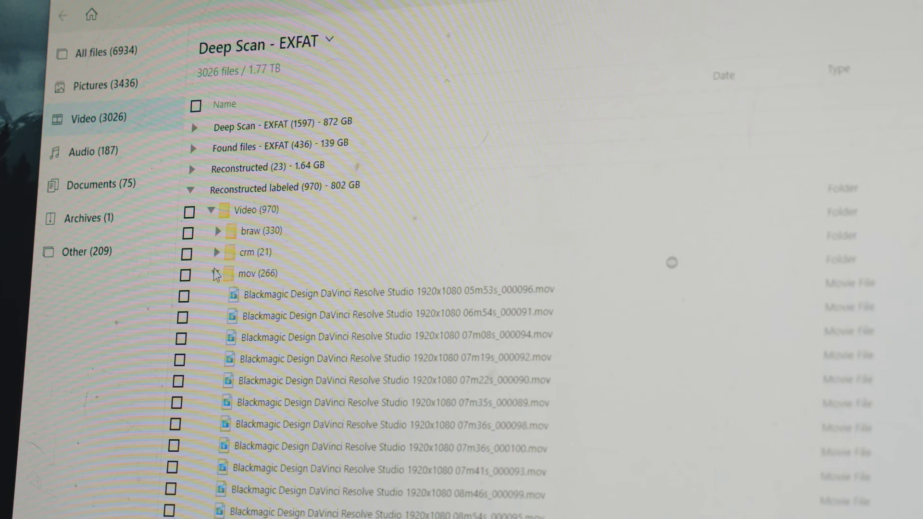
scroll(270, 325, "down", 6)
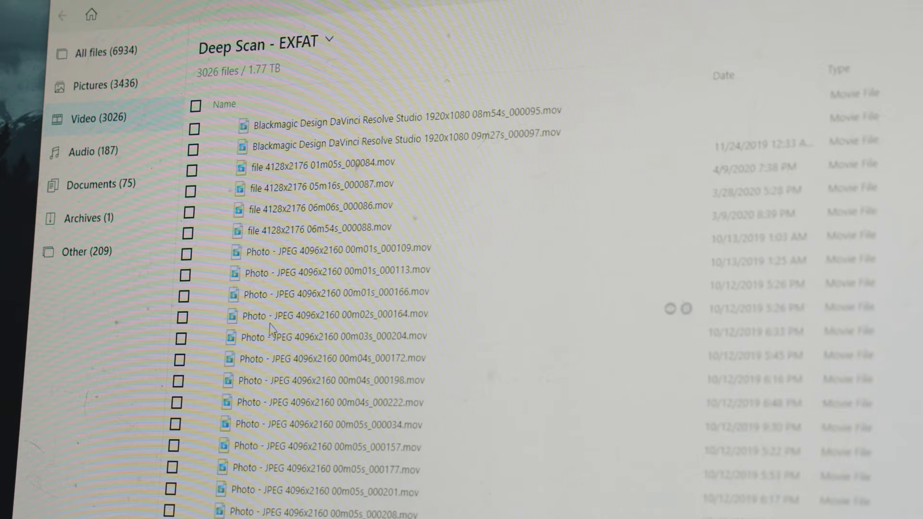
scroll(270, 329, "down", 10)
left_click(73, 434)
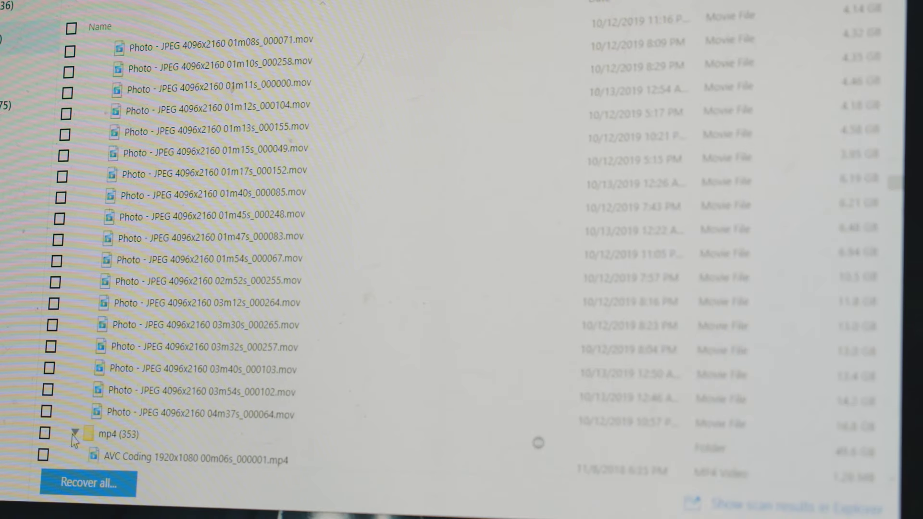
scroll(73, 436, "down", 6)
Preview and play the recovered 00m24s_000063 mp4 video.
left_click_drag(888, 190, 894, 217)
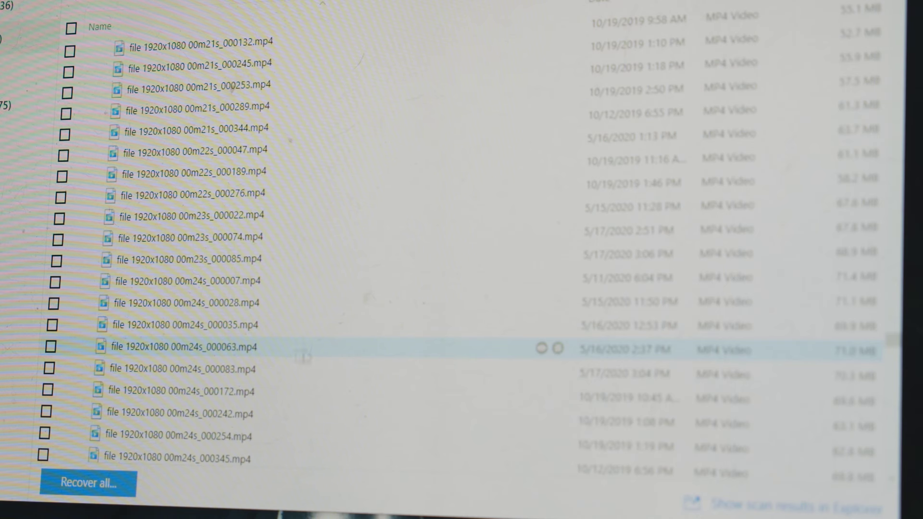
left_click(543, 351)
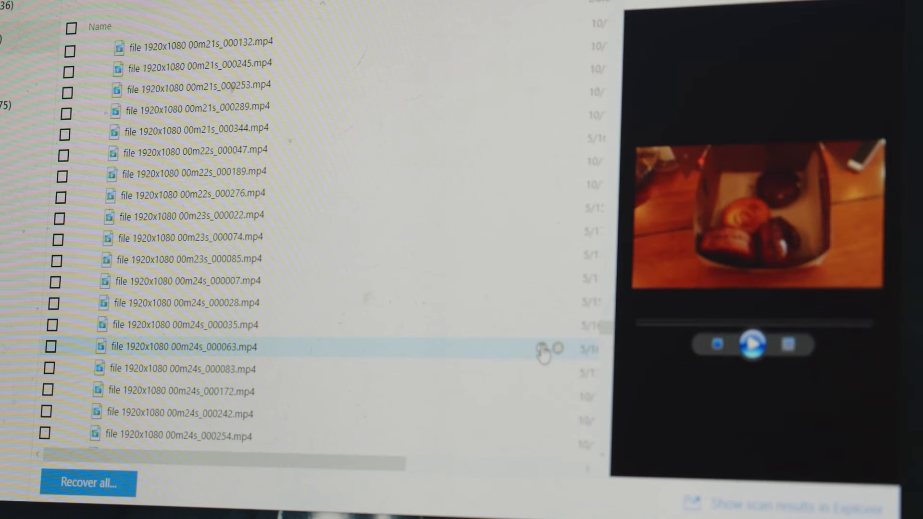
left_click(752, 344)
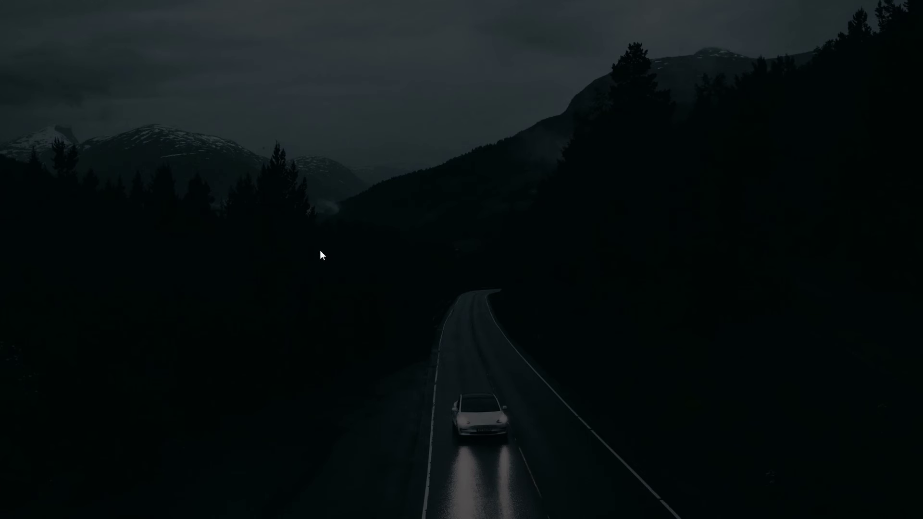
Approve the User Account Control prompt so Disk Drill runs as administrator.
left_click(425, 324)
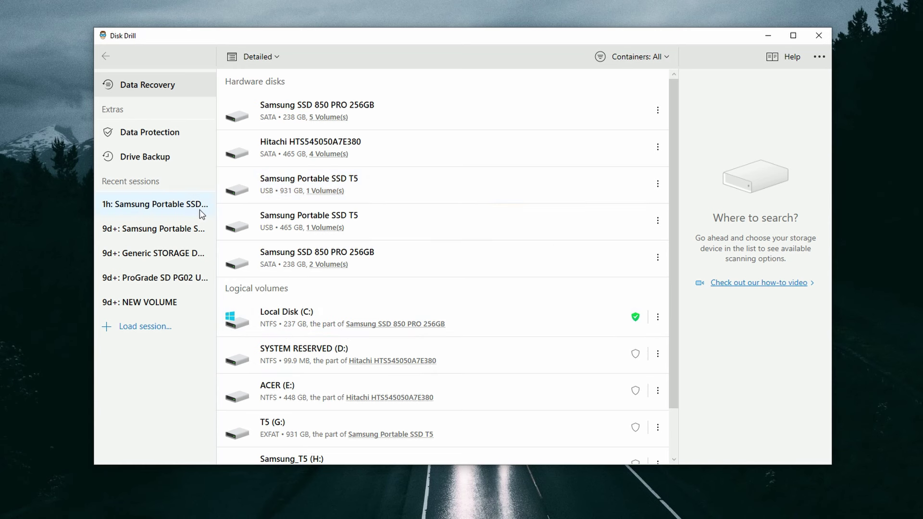
Scan the 931 GB Samsung Portable SSD T5 for lost data using All recovery methods.
left_click(459, 188)
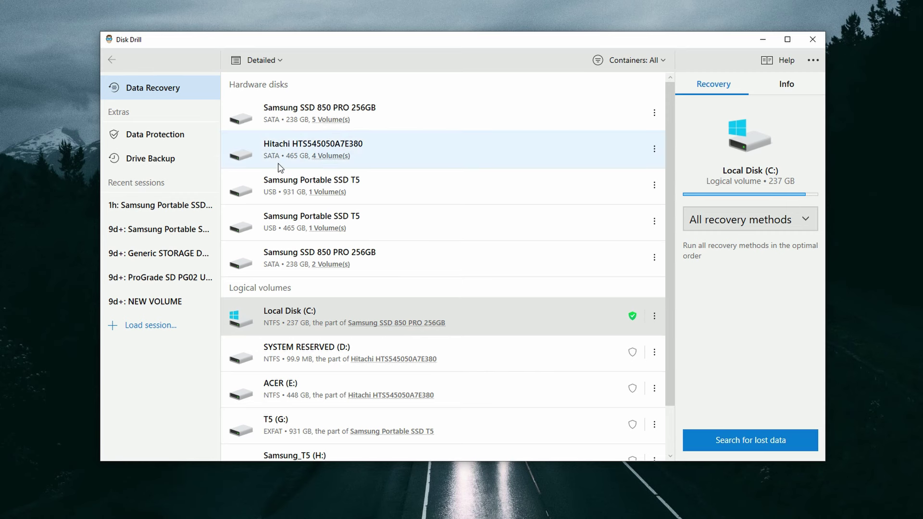
left_click(283, 185)
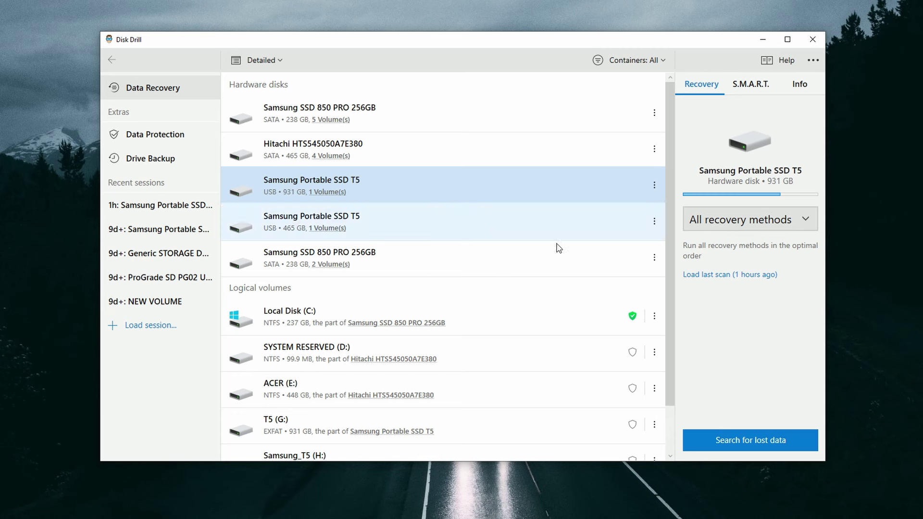
left_click(710, 219)
left_click(713, 239)
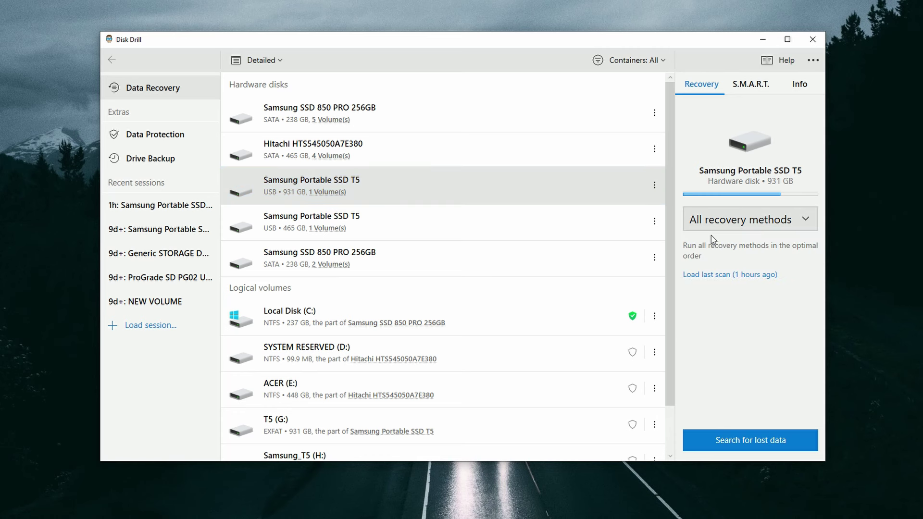
left_click(760, 445)
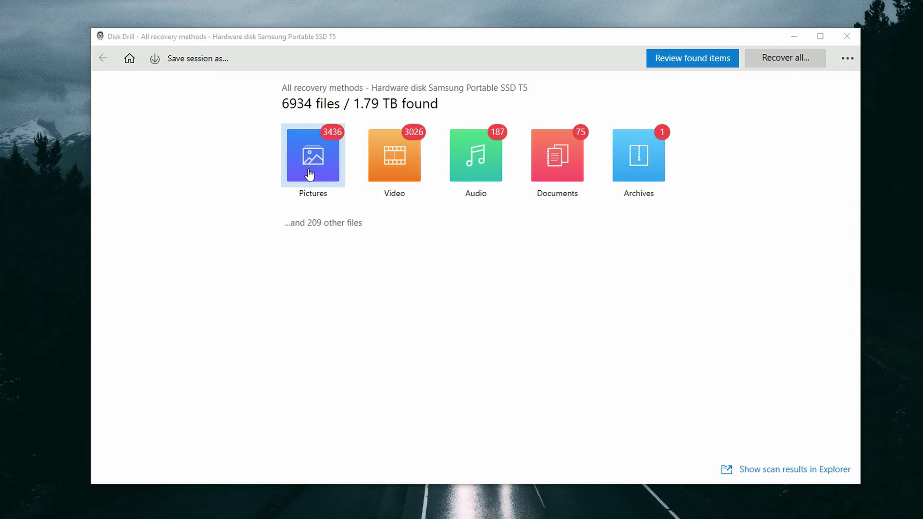
Review found items and browse Deep Scan's $RECYCLE.BIN, Orphans and Trashes folders.
left_click(670, 60)
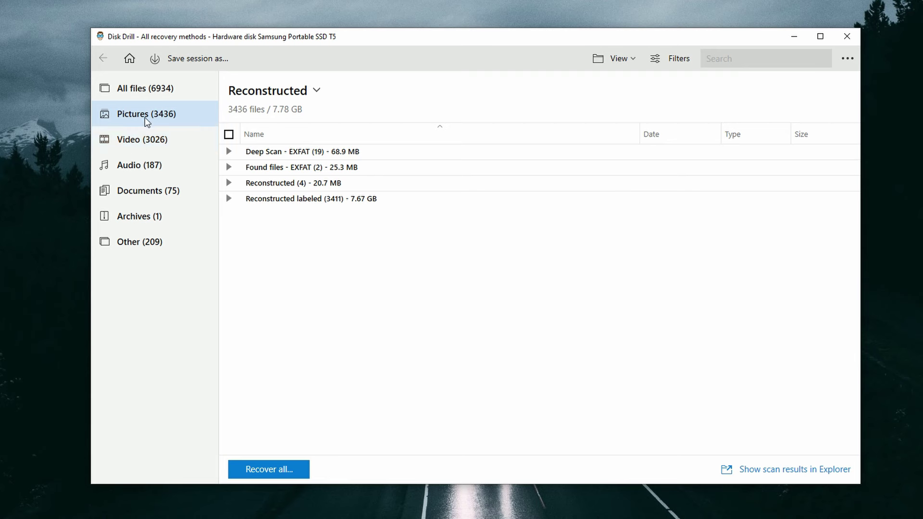
left_click(229, 152)
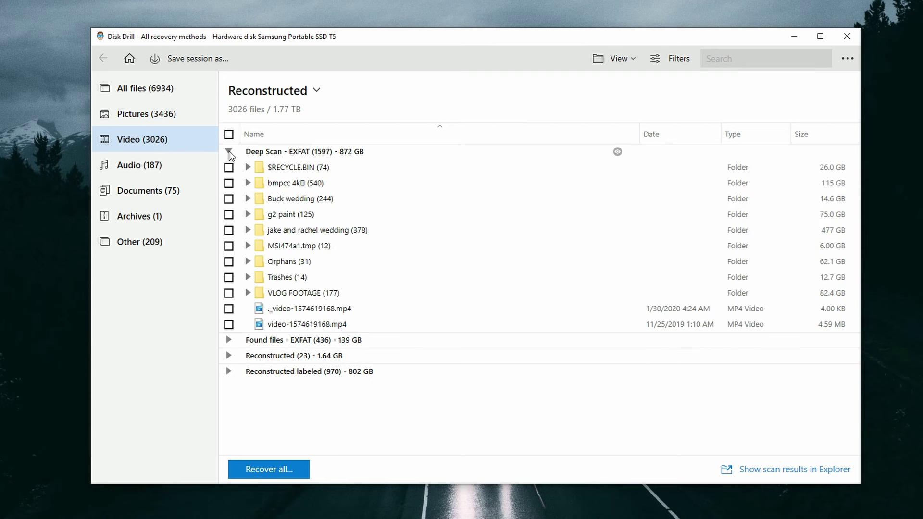
left_click(248, 166)
scroll(293, 298, "down", 20)
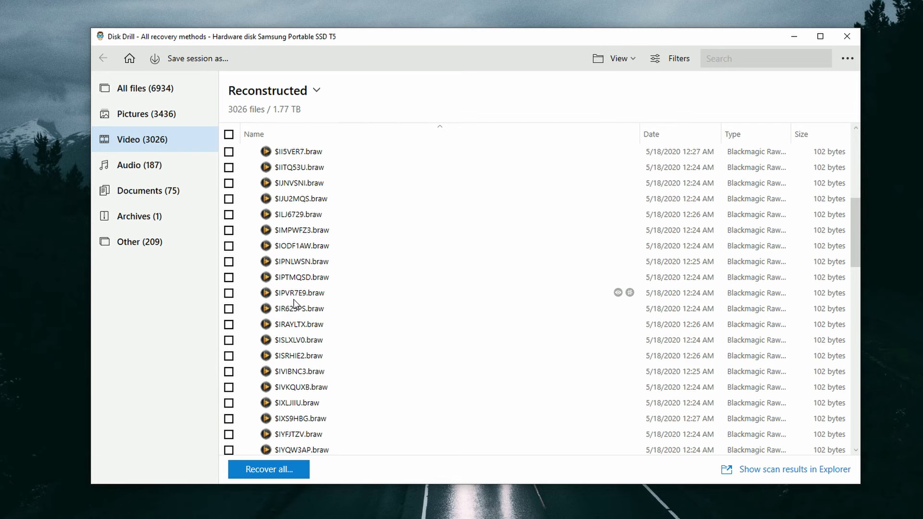
scroll(292, 299, "up", 15)
left_click(248, 167)
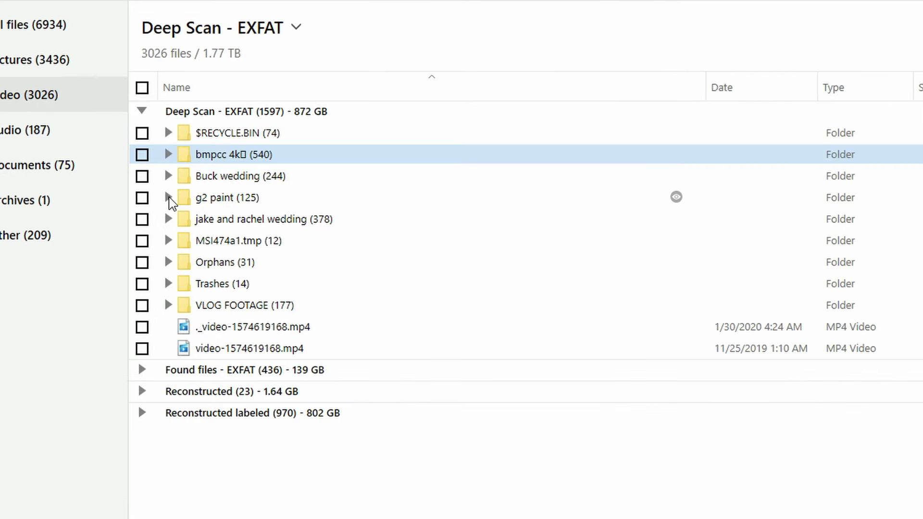
left_click(168, 262)
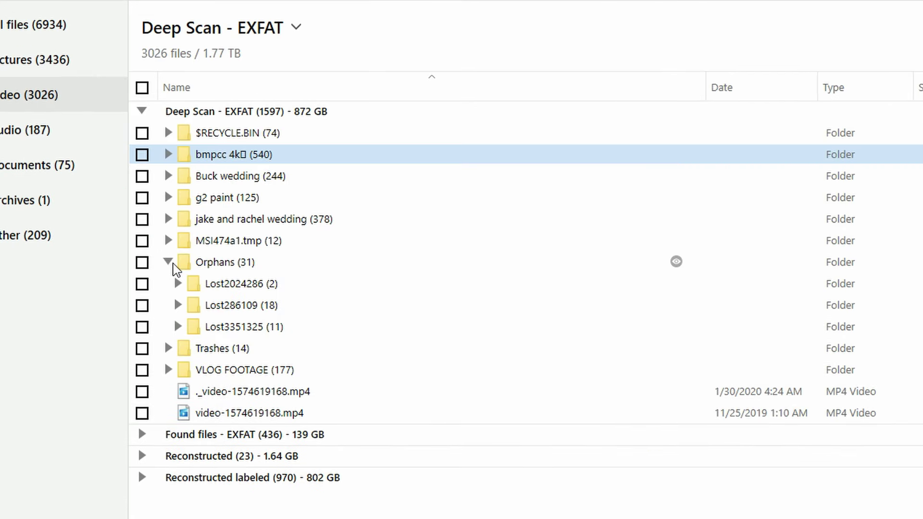
left_click(169, 262)
left_click(169, 284)
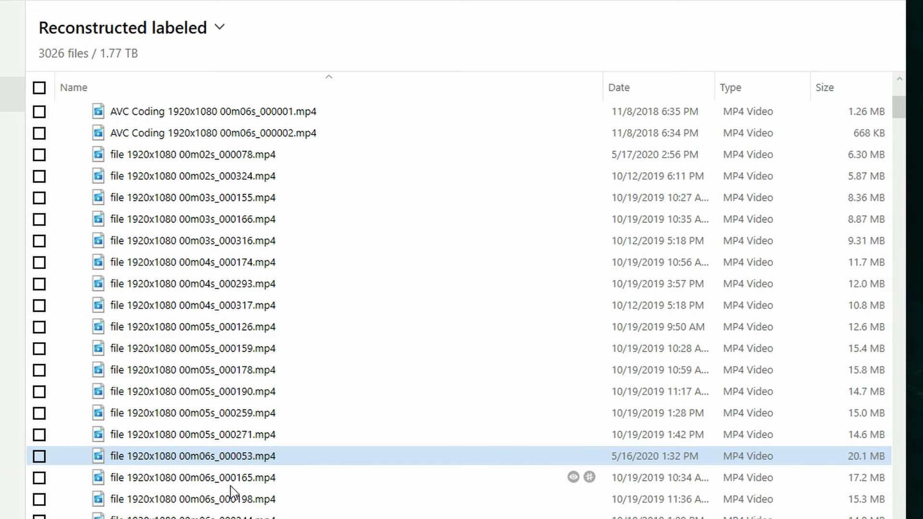
Preview and play the 00m06s_000198 and 00m07s_000175 mp4 videos.
left_click(231, 495)
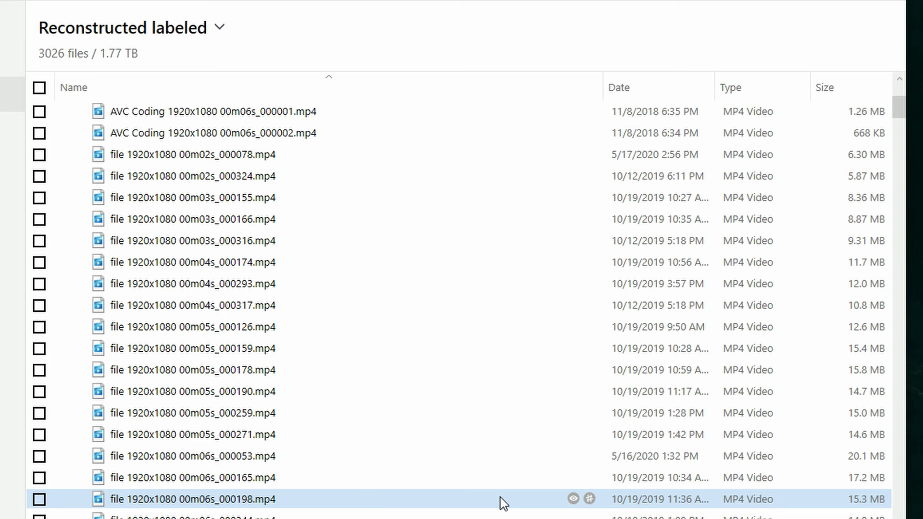
left_click(573, 499)
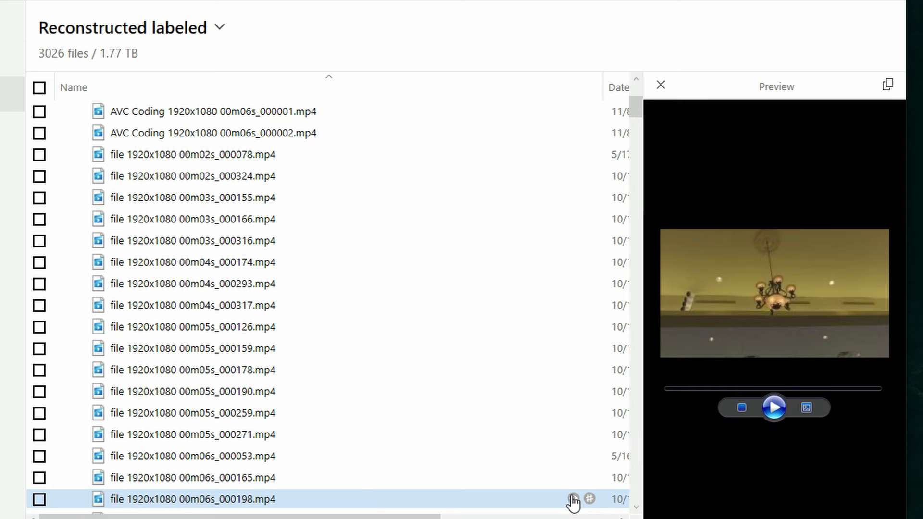
left_click(769, 413)
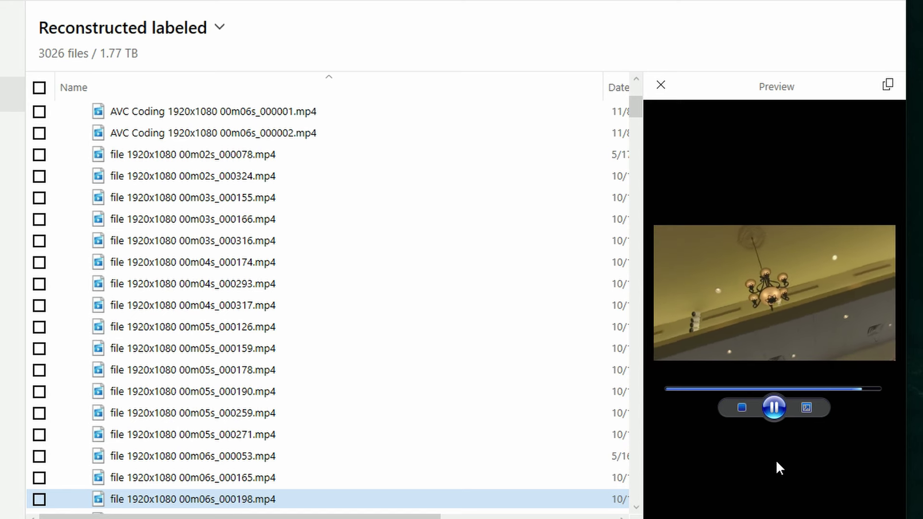
scroll(307, 337, "down", 3)
left_click(193, 456)
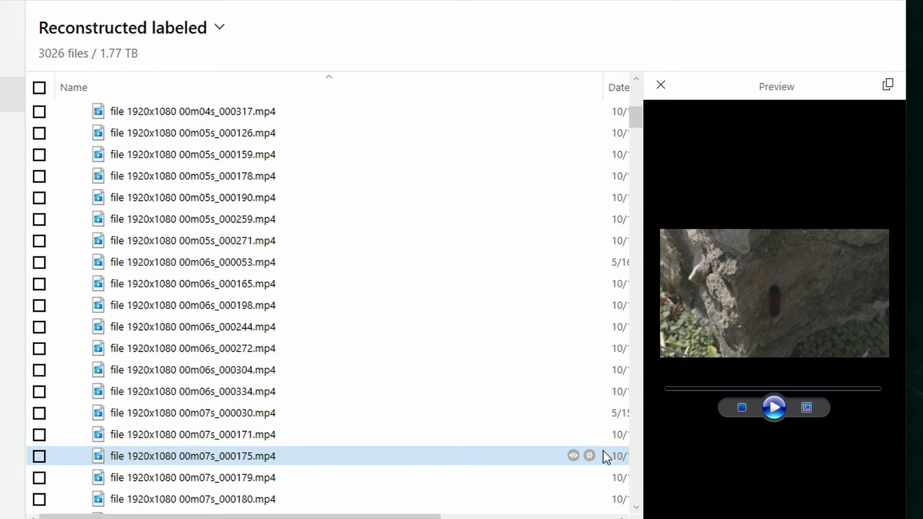
left_click(770, 412)
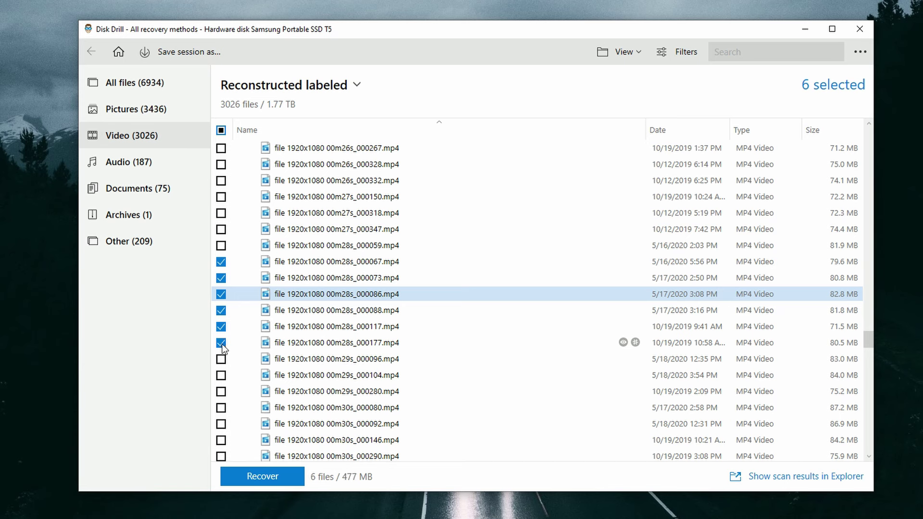
Add the 00m29s_000280 and 00m30s_000080 videos and recover the selection to the Desktop.
left_click(222, 392)
left_click(222, 407)
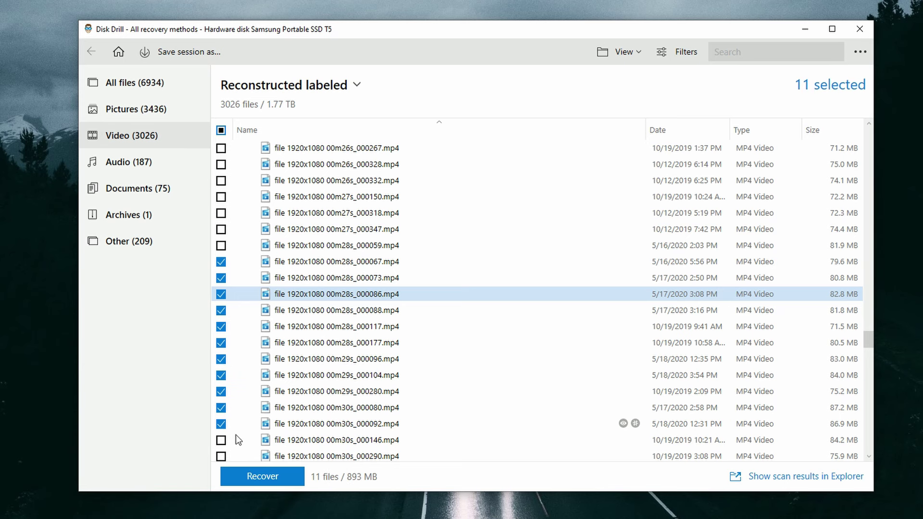
left_click(257, 476)
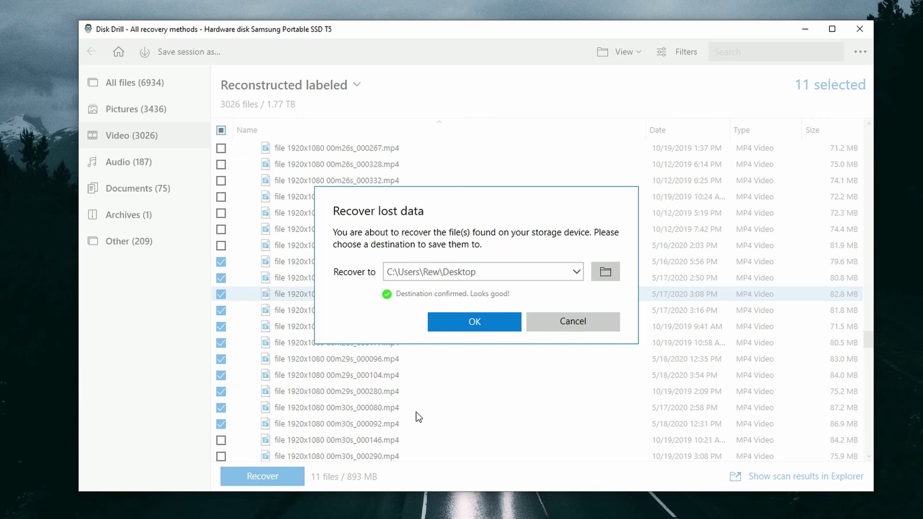
left_click(457, 278)
left_click(457, 294)
left_click(464, 323)
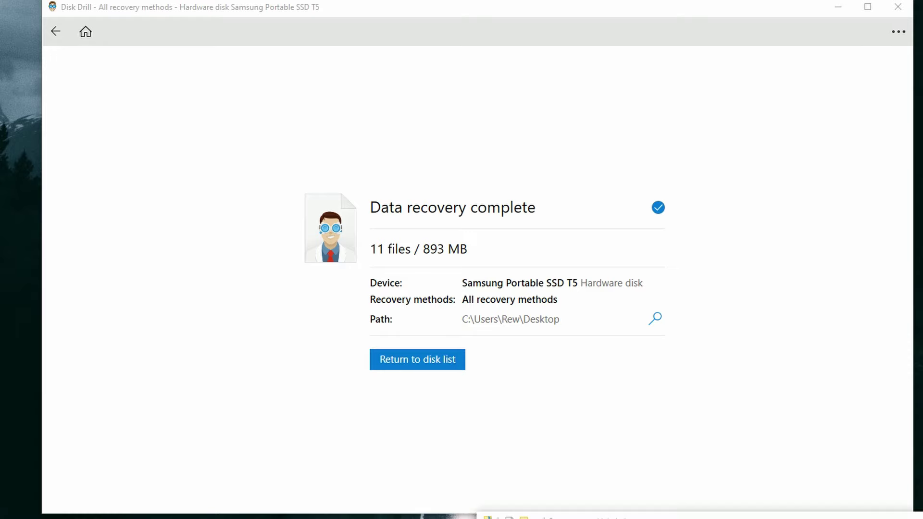
Open the recovered Video > mp4 folder in Explorer and play one restored clip.
left_click(651, 317)
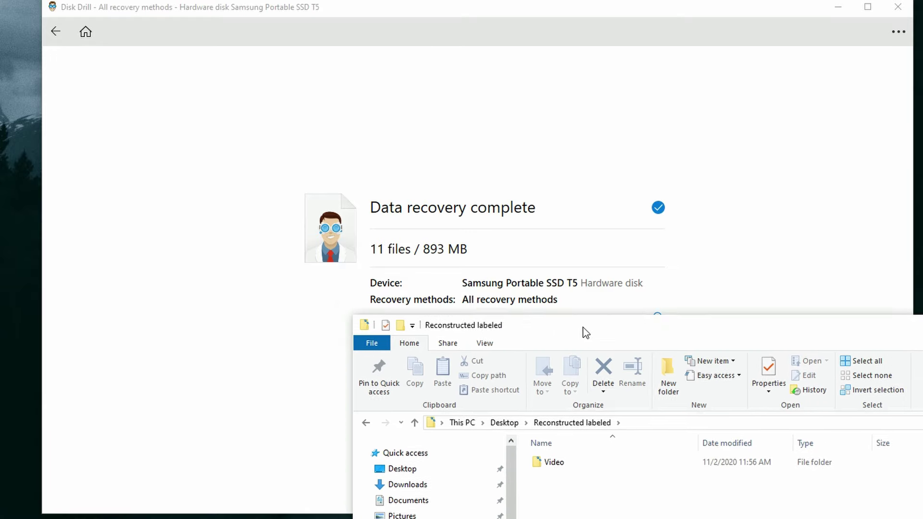
left_click_drag(583, 332, 364, 114)
double_click(354, 241)
left_click(351, 242)
double_click(351, 236)
double_click(722, 273)
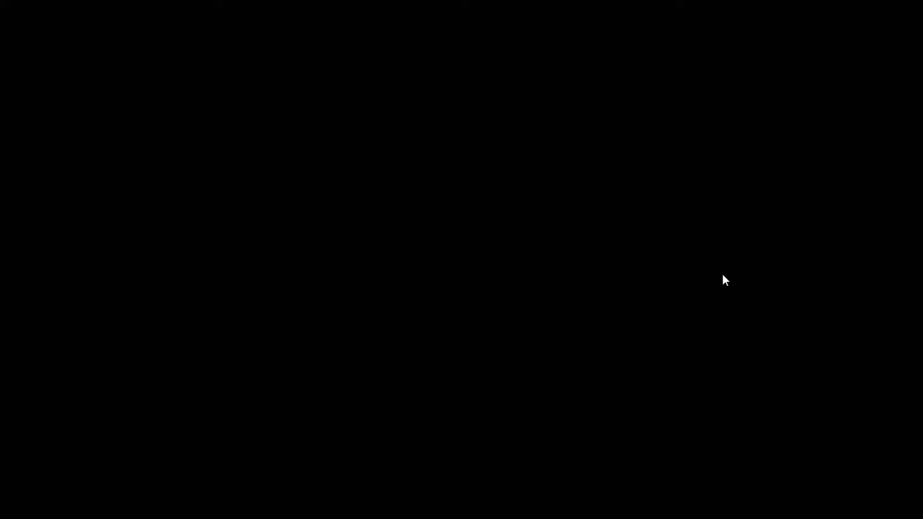